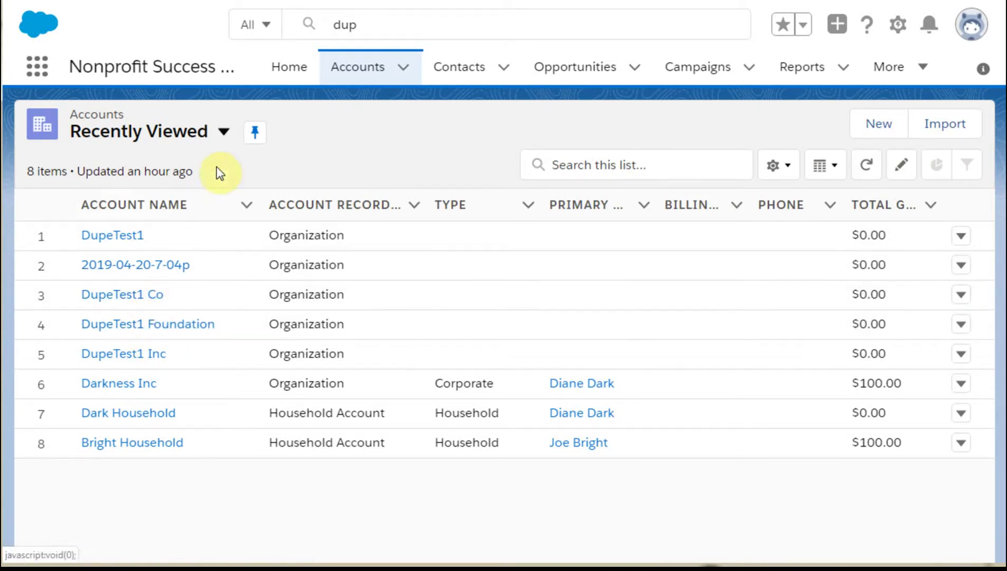
Step: Search for the DupeTest1 account records, then go to Setup from the gear icon
click(416, 29)
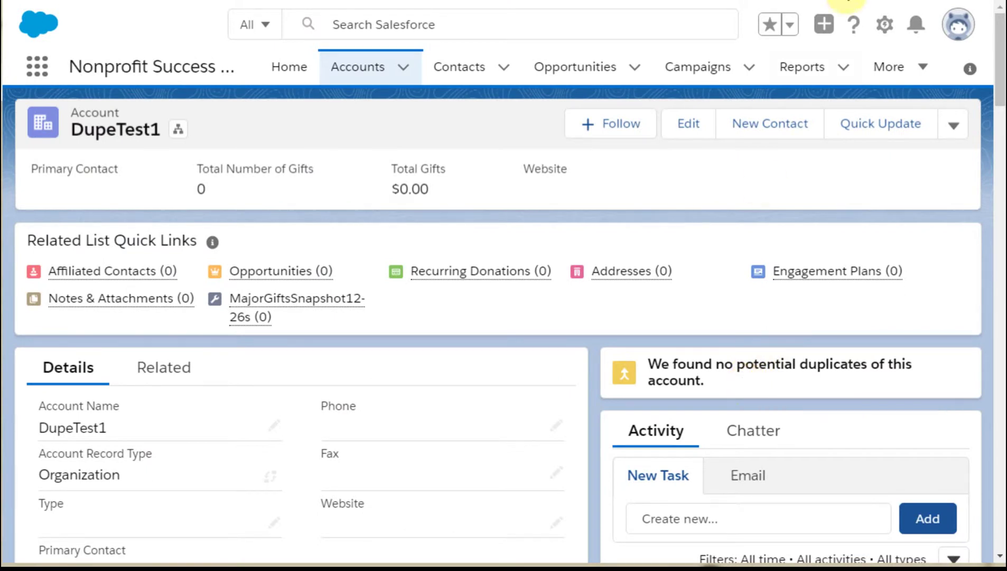
click(886, 26)
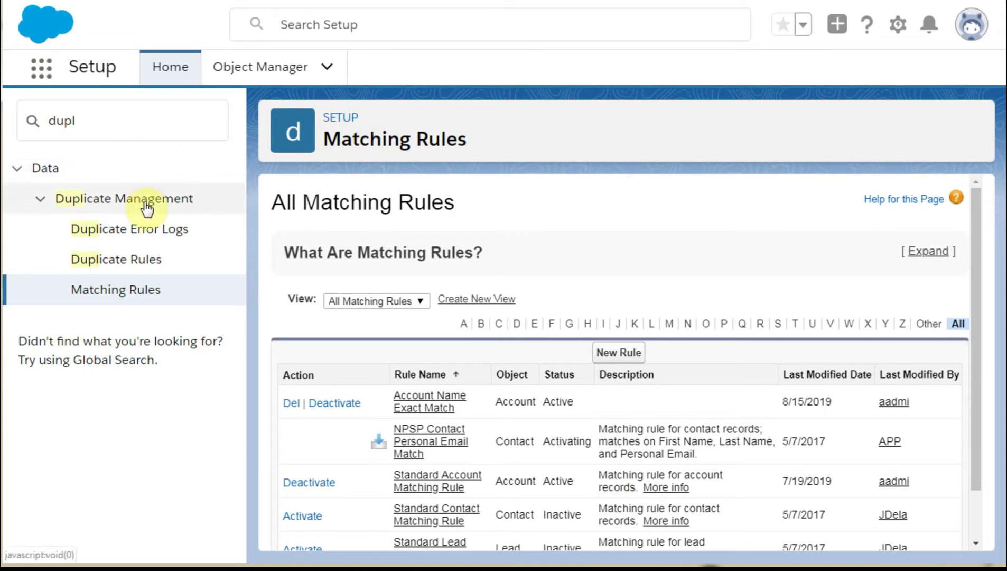
Step: Open the Matching Rules page, expand its help, and start a new matching rule
click(143, 299)
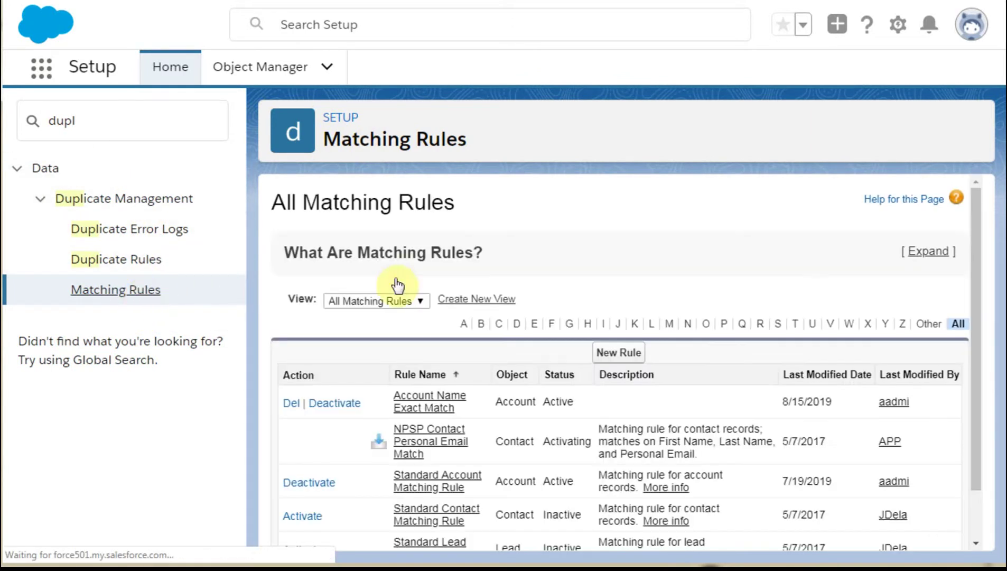
click(921, 258)
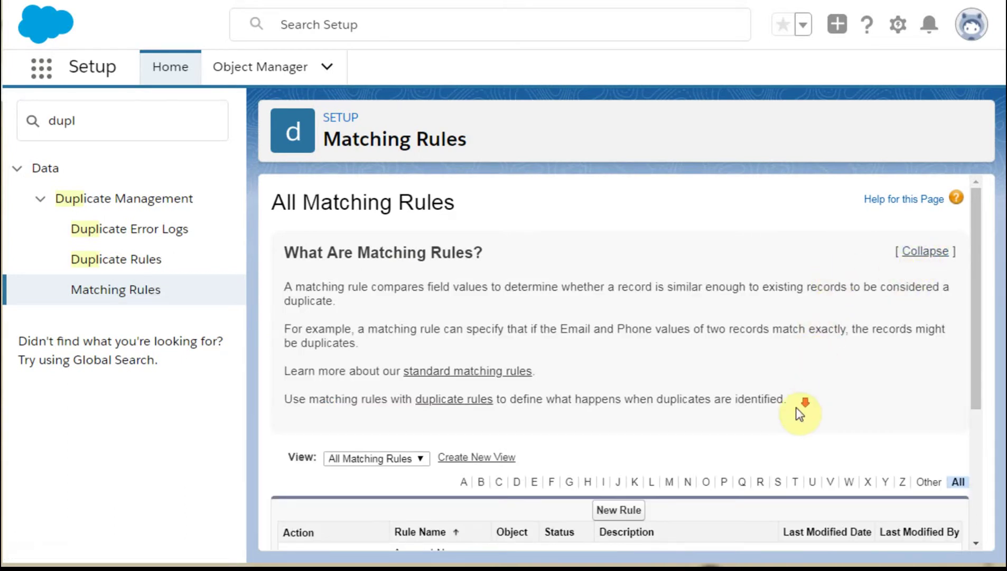
scroll(799, 414, down, 3)
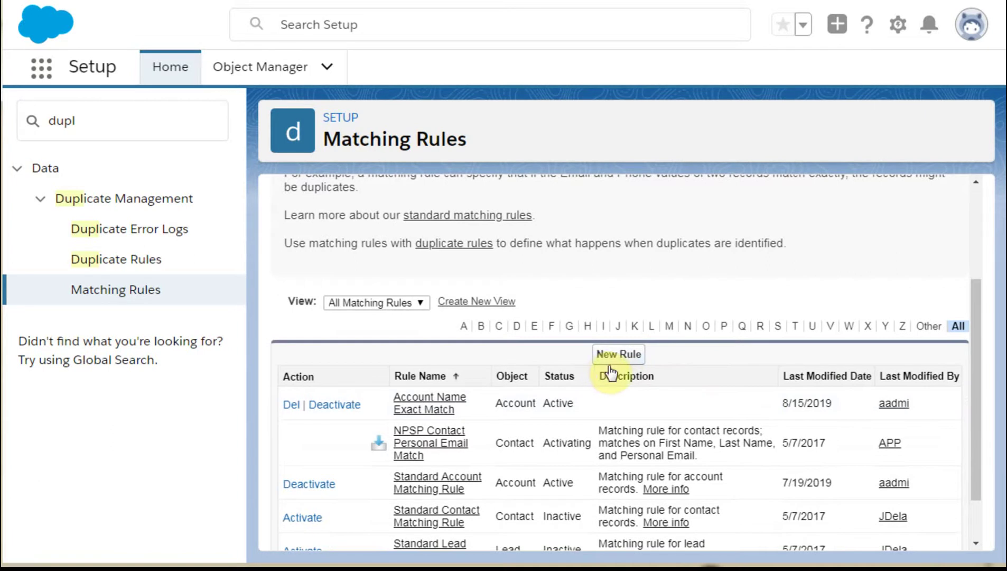
click(615, 354)
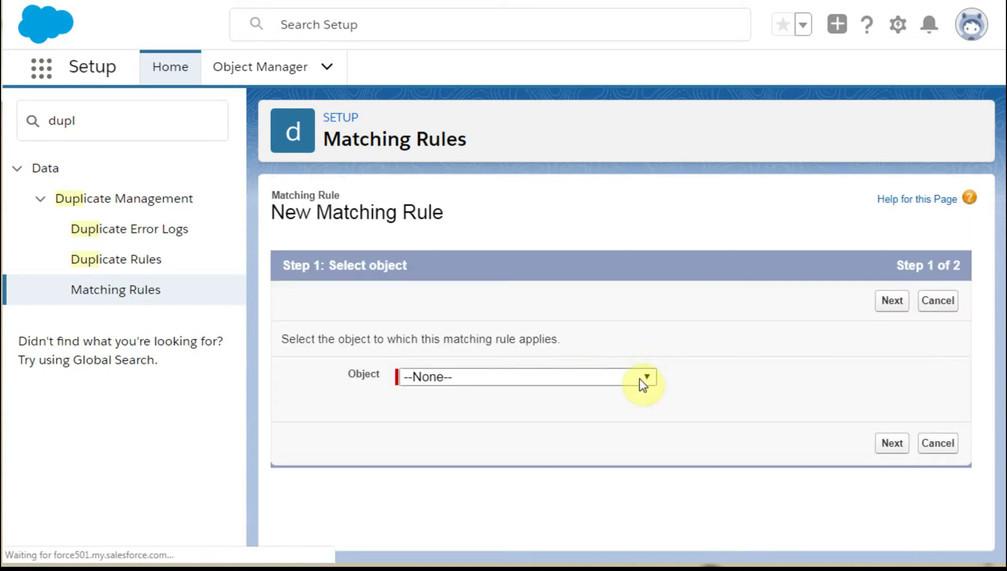
Step: Apply the new matching rule to Account and name it Account Name Fuzzy (Account_Name_Fuzzy)
click(569, 377)
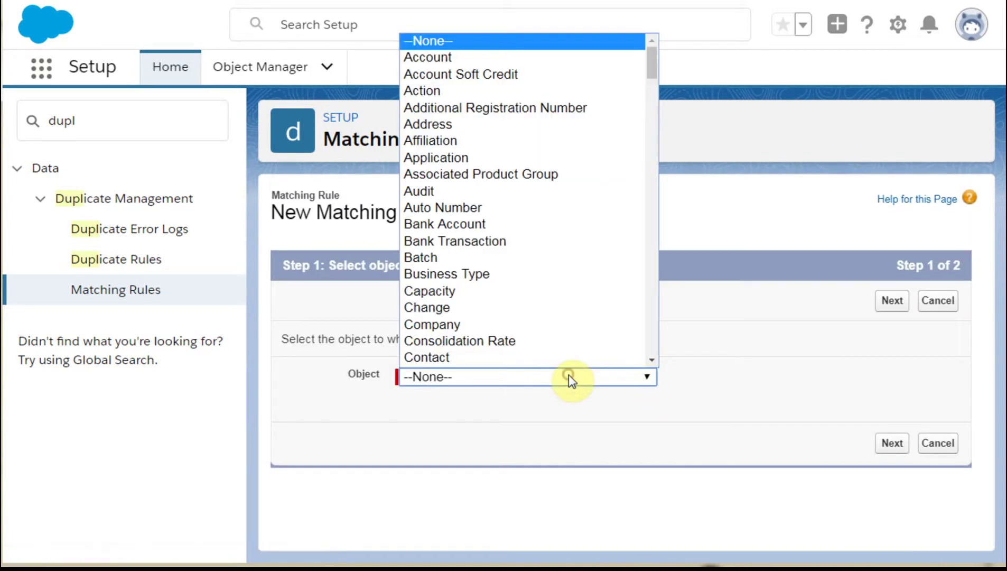
click(460, 59)
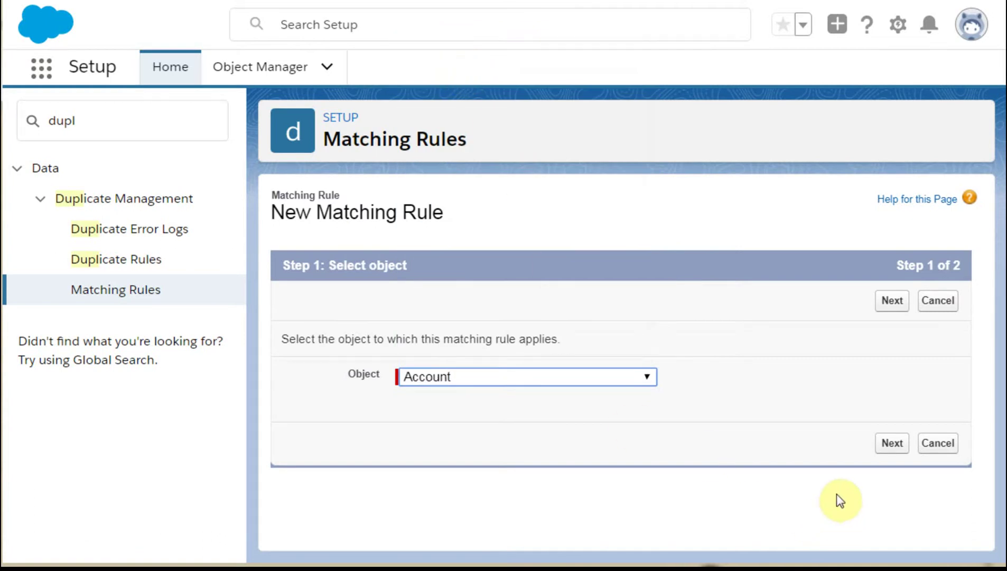
click(882, 443)
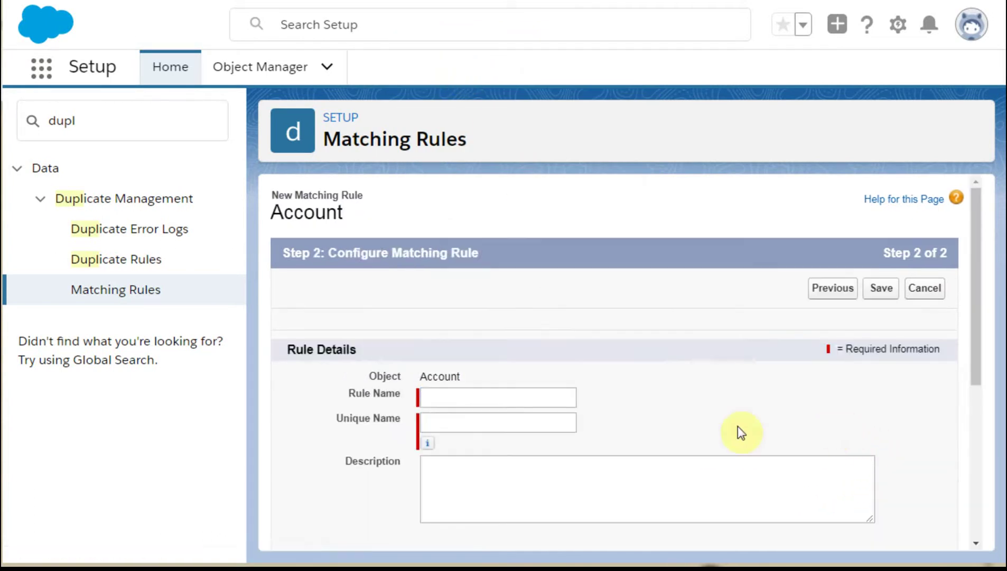
click(478, 399)
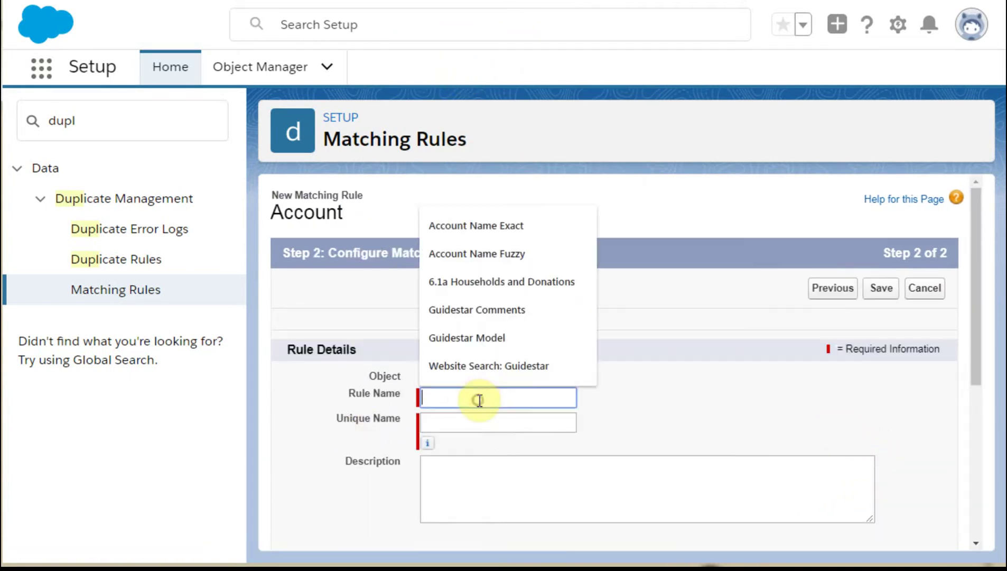
click(468, 254)
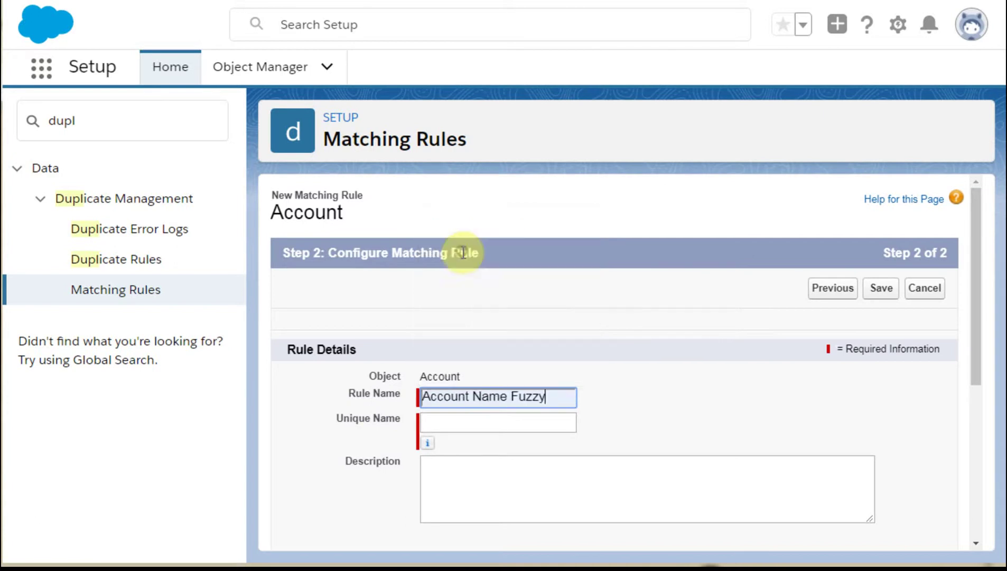
click(486, 425)
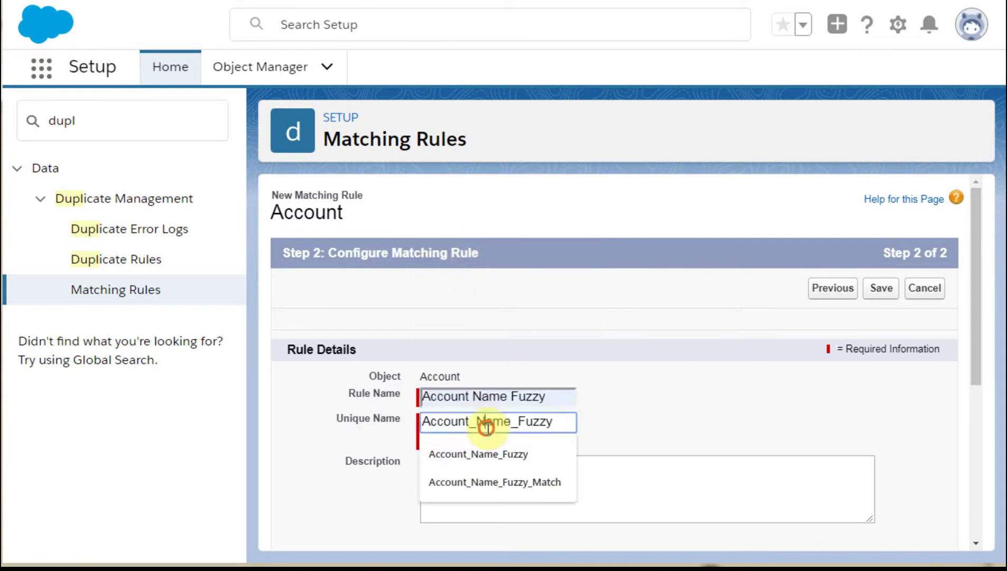
click(803, 493)
scroll(807, 497, down, 4)
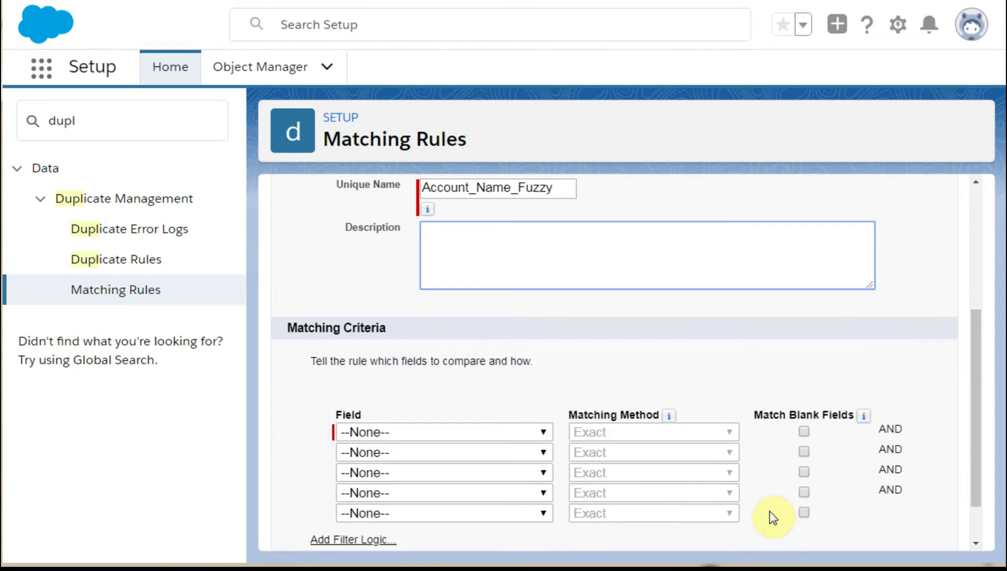
Step: Match on Account Name using Fuzzy: Company Name, adding no second criterion
click(530, 434)
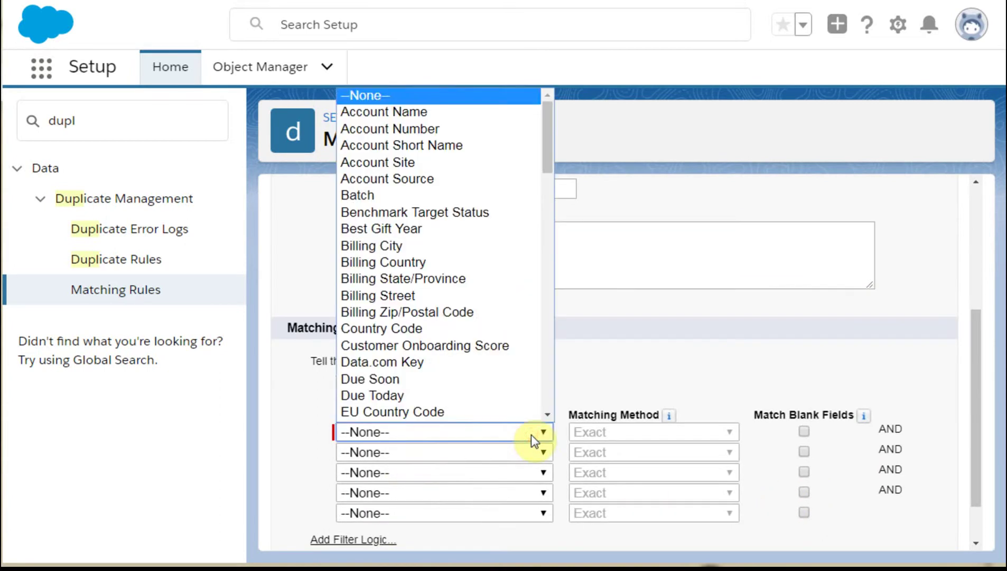
click(373, 113)
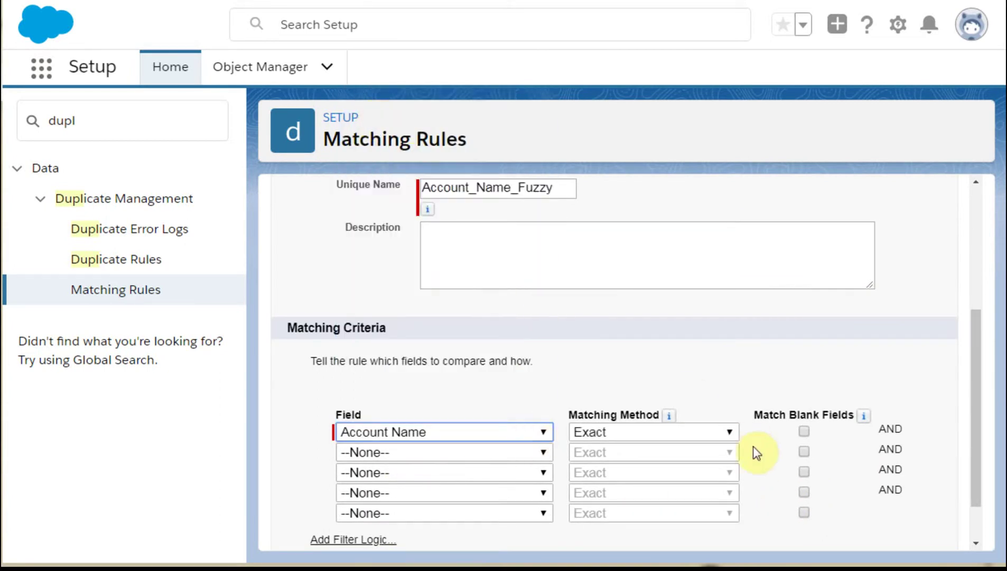
click(723, 431)
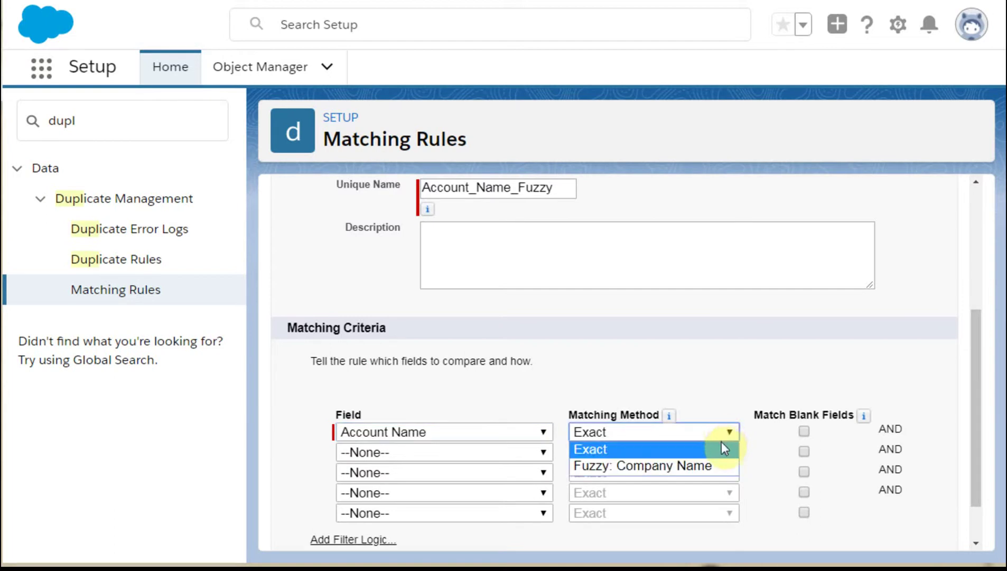
click(723, 467)
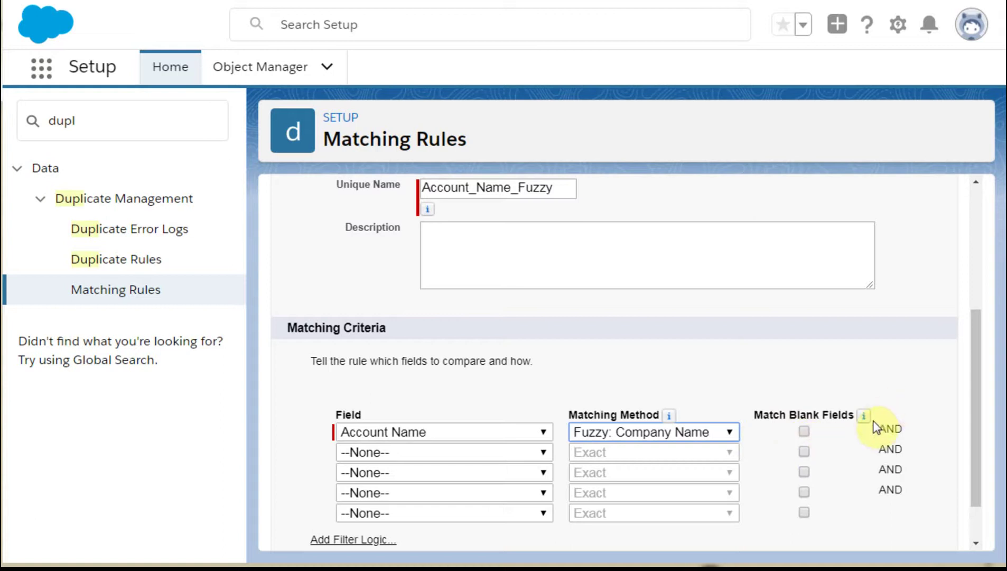
mouse_move(870, 422)
scroll(447, 505, down, 1)
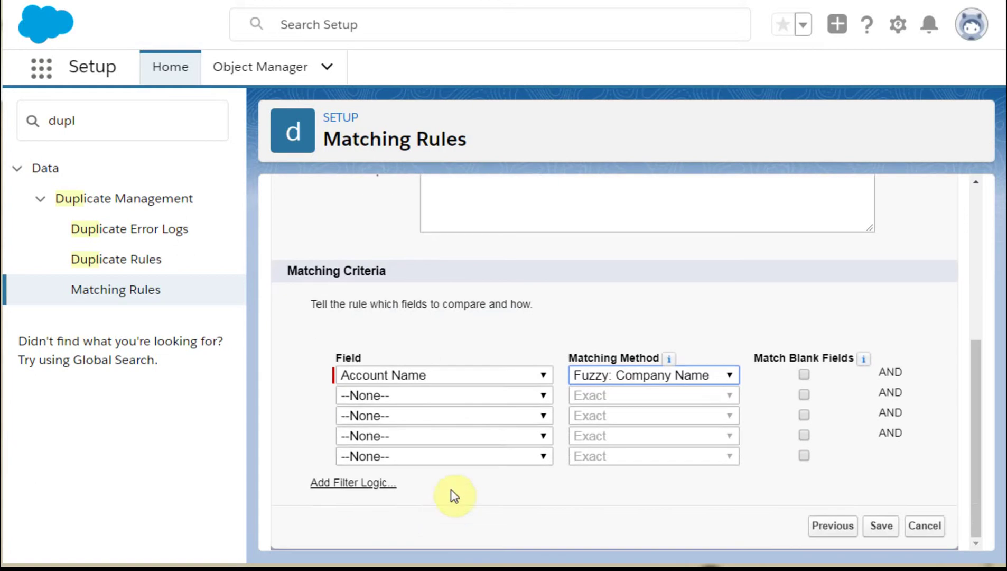
click(479, 399)
scroll(472, 382, down, 3)
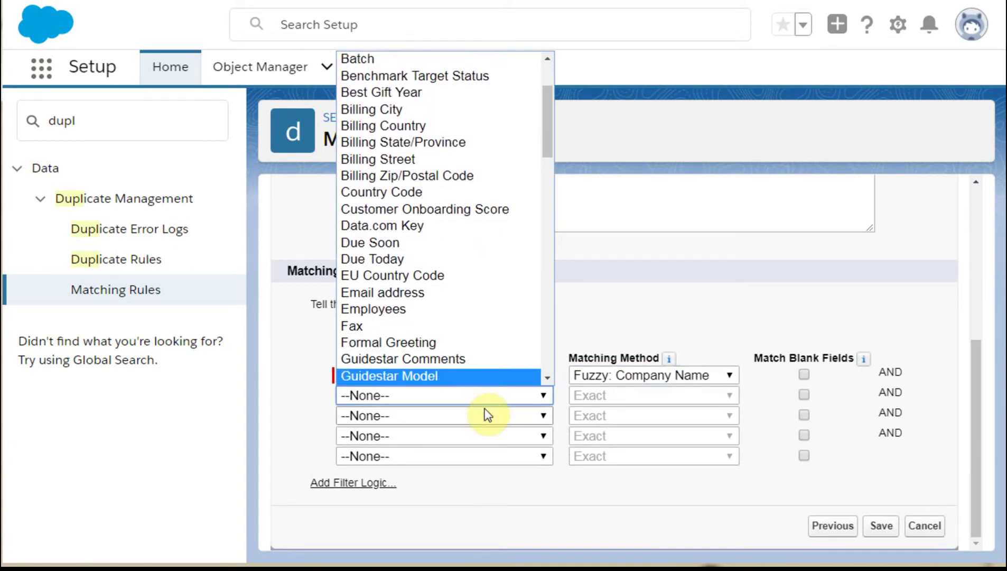
click(303, 431)
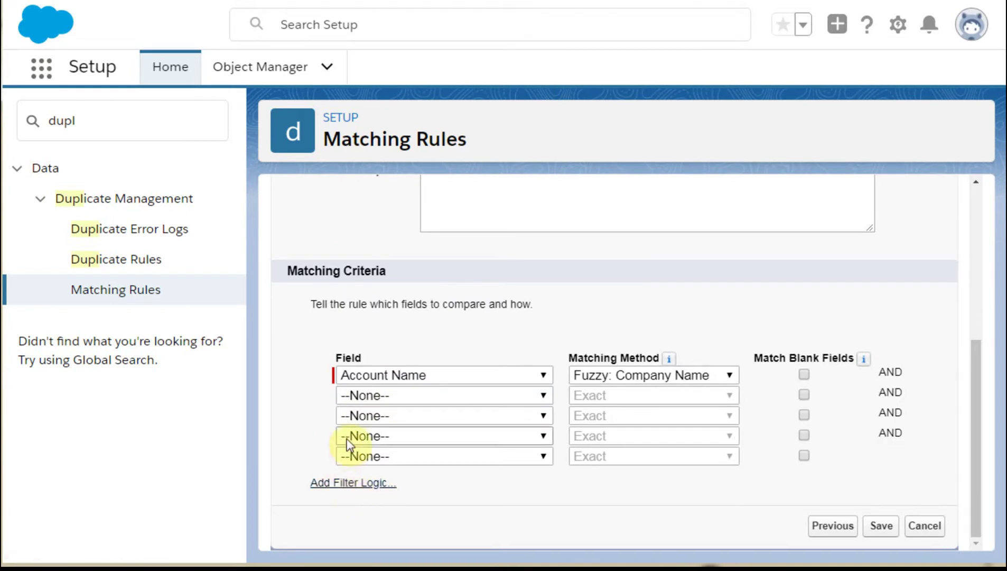
scroll(320, 361, up, 3)
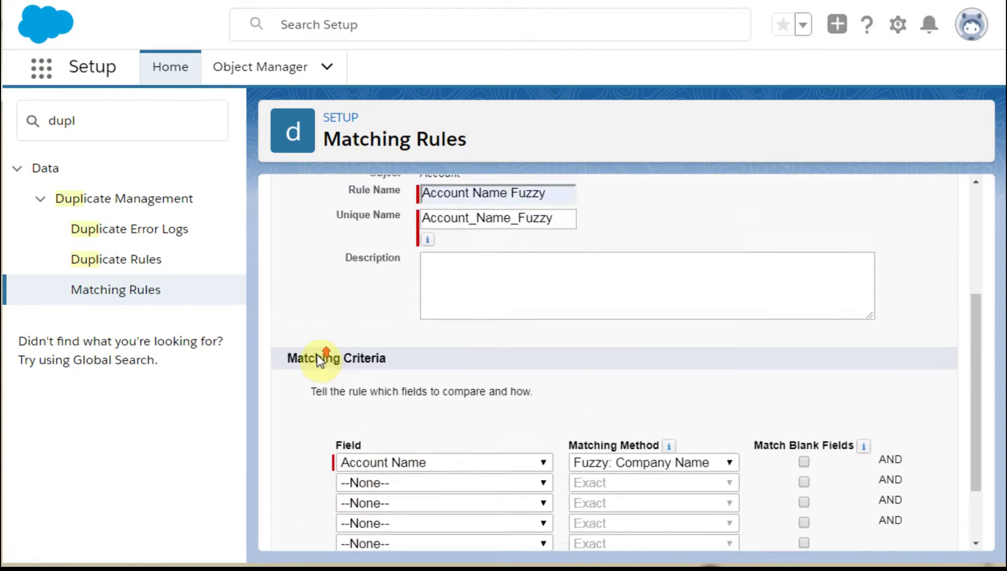
scroll(321, 361, down, 3)
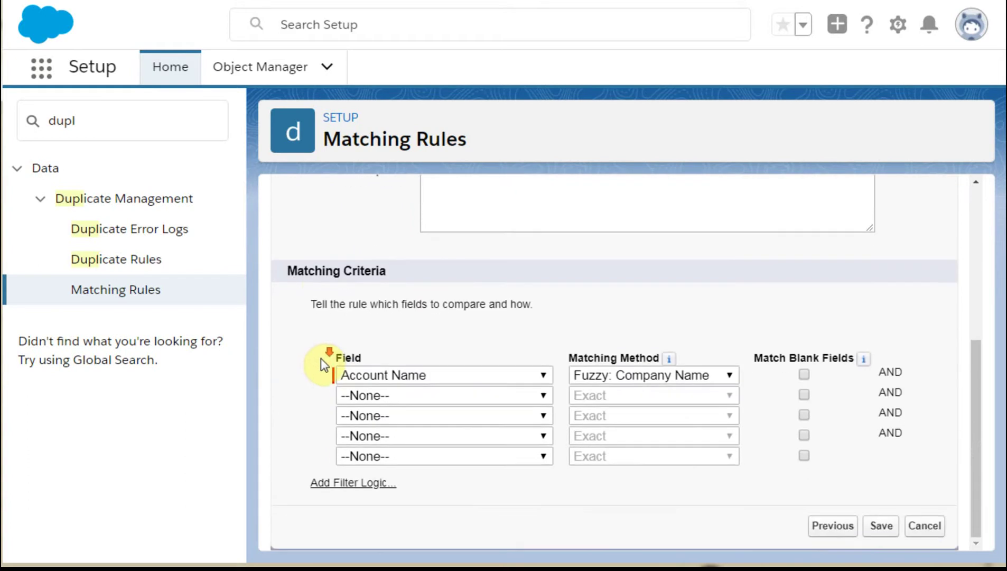
scroll(494, 479, up, 2)
scroll(766, 542, down, 2)
Step: Save and activate the Account Name Fuzzy matching rule, then go to Duplicate Rules
click(880, 526)
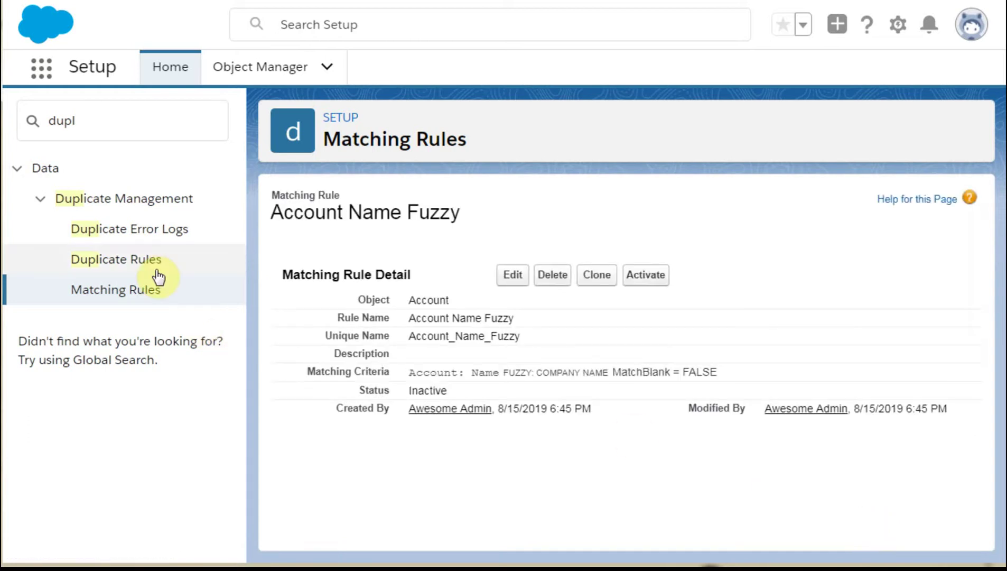
click(648, 285)
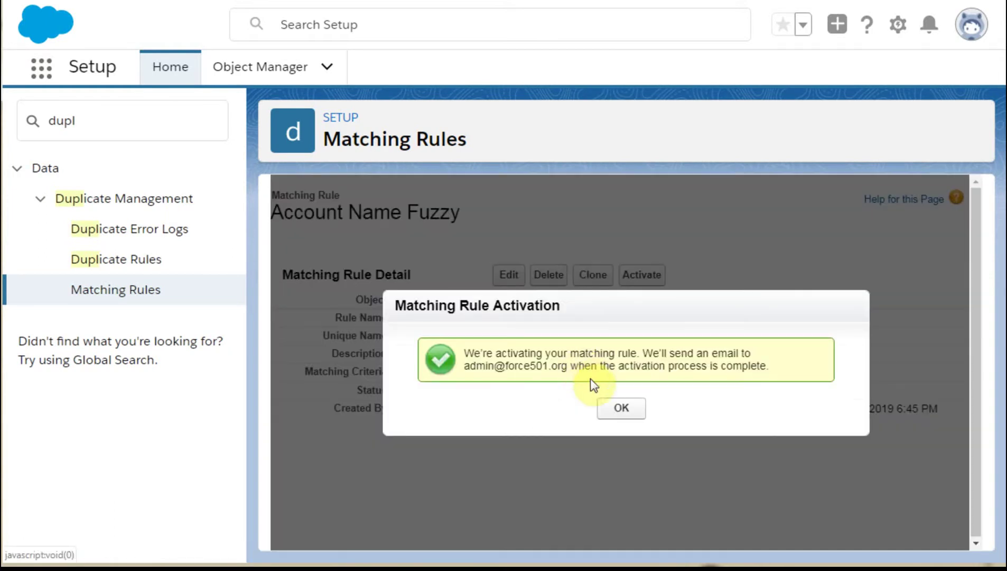
click(612, 405)
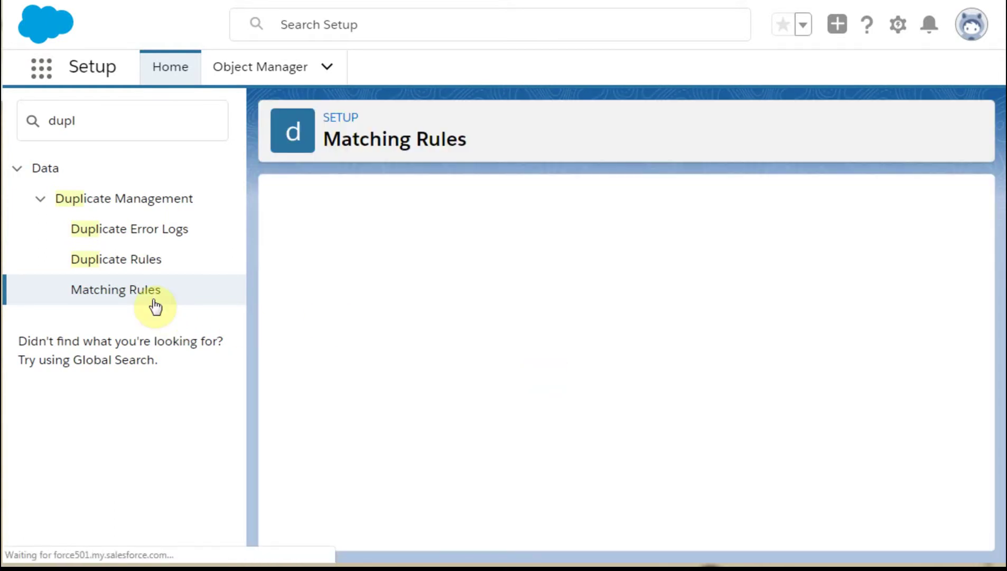
click(131, 269)
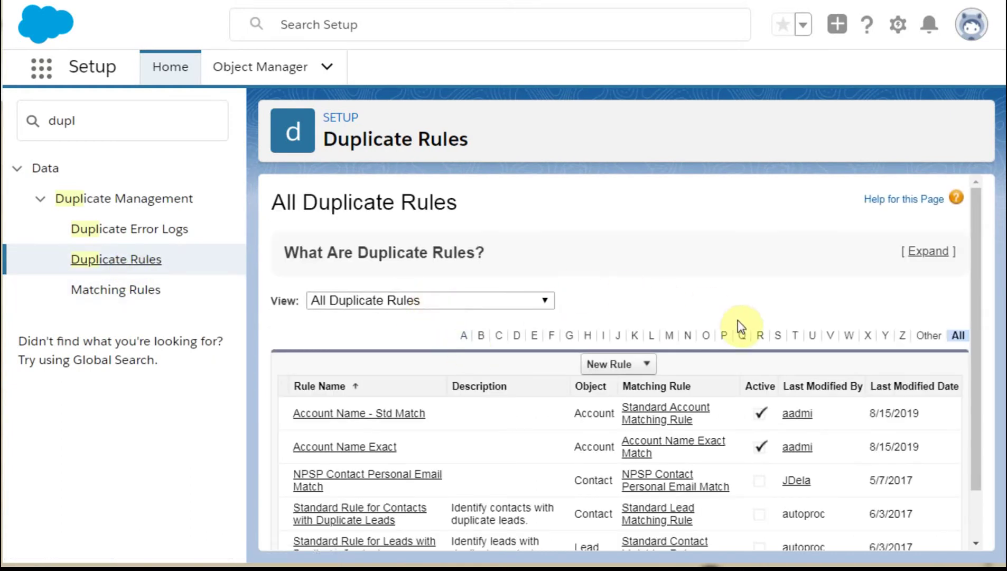
Step: Expand the 'What Are Duplicate Rules?' explanation on the Duplicate Rules page
scroll(738, 319, down, 1)
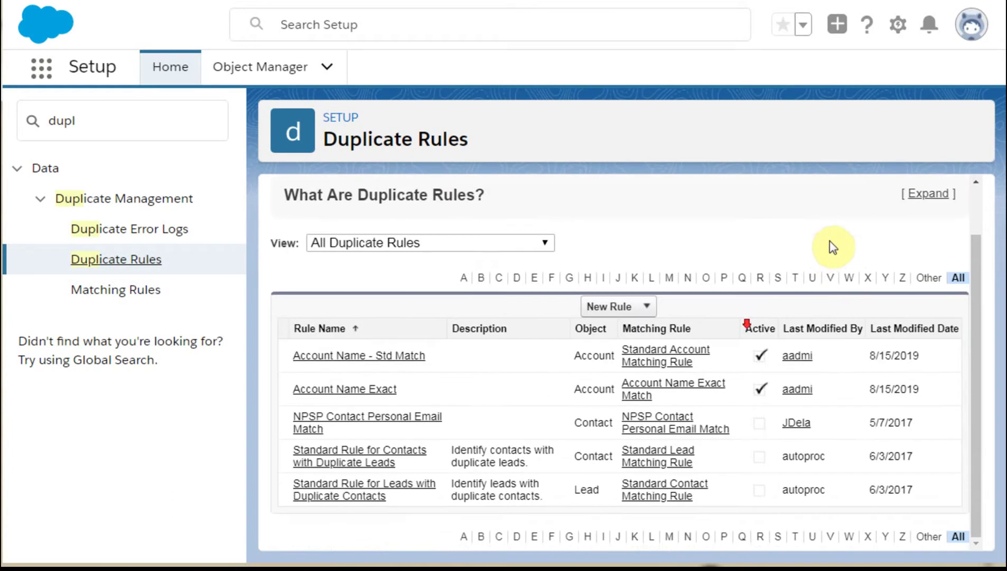
click(924, 196)
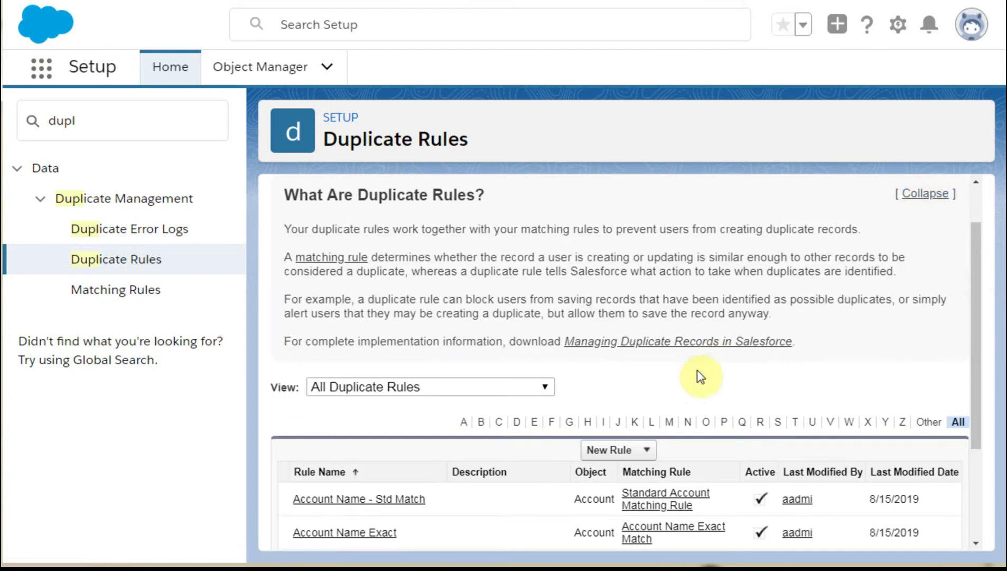
Step: Start an Account duplicate rule named Account Name Fuzzy with Bypass sharing rules selected
click(617, 452)
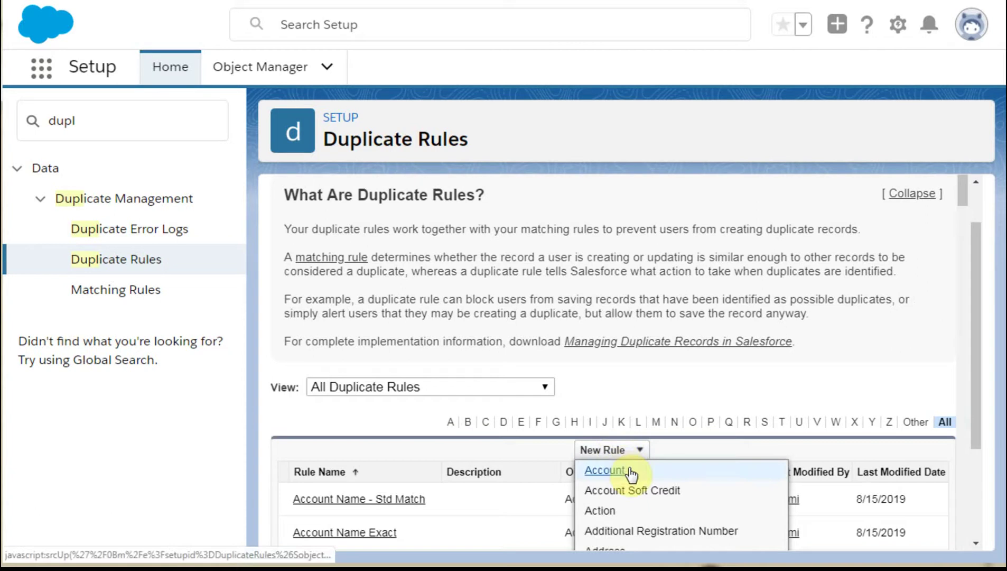
click(628, 468)
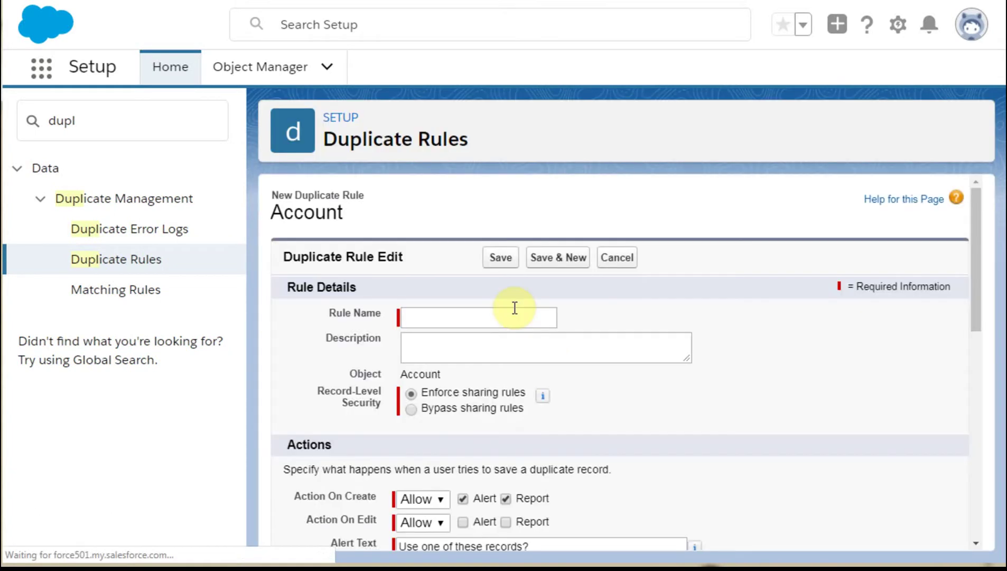
click(474, 319)
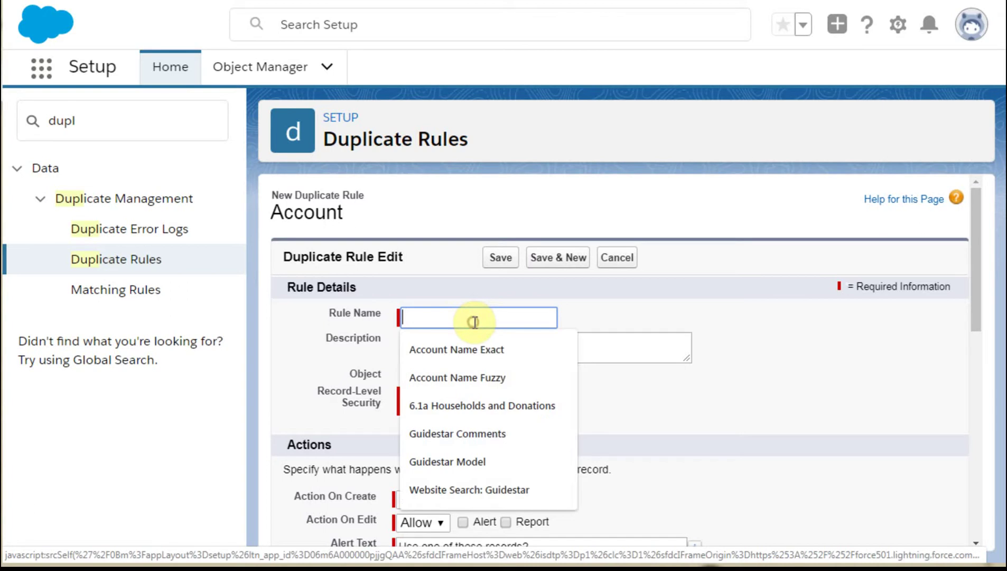
click(492, 381)
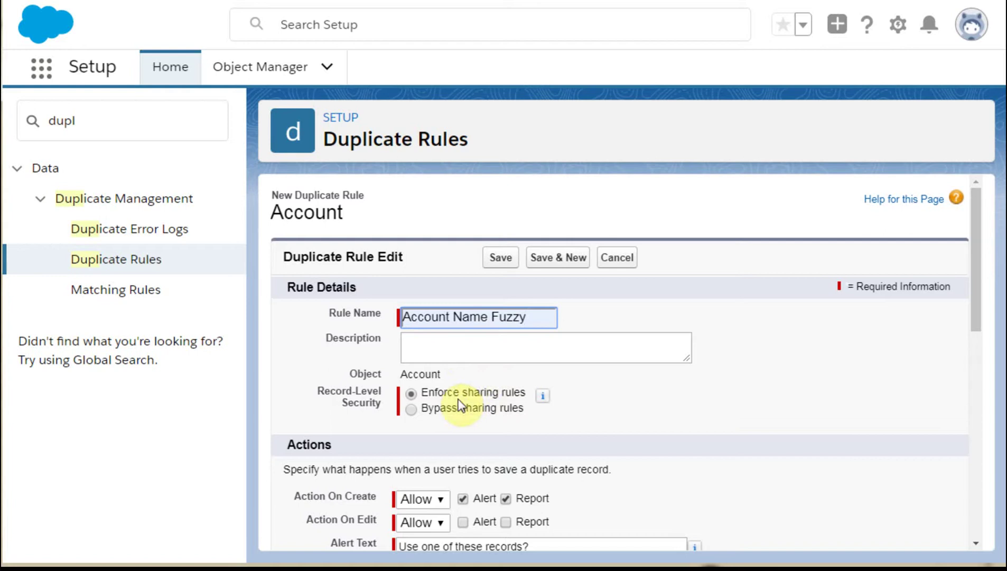
click(414, 408)
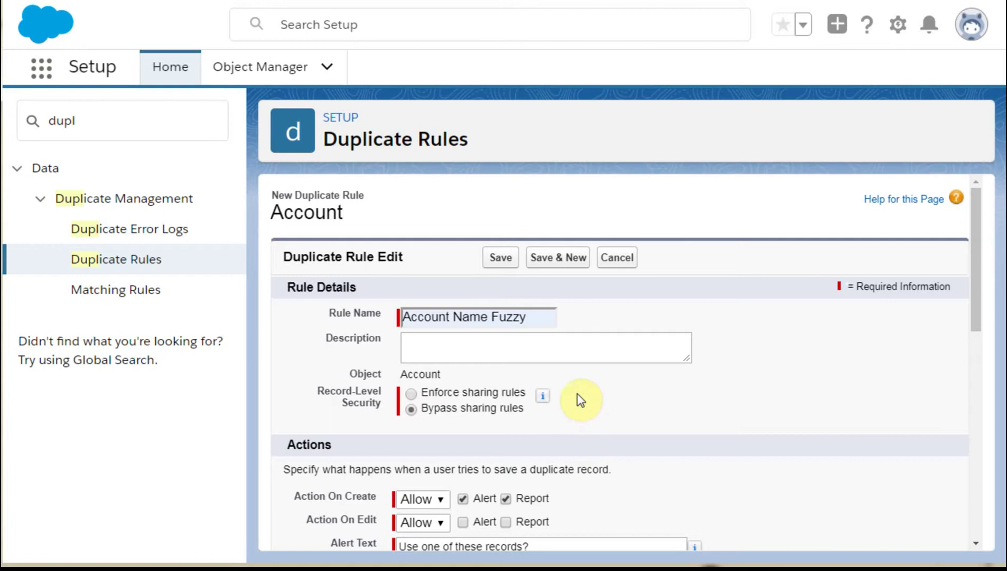
scroll(572, 413, down, 2)
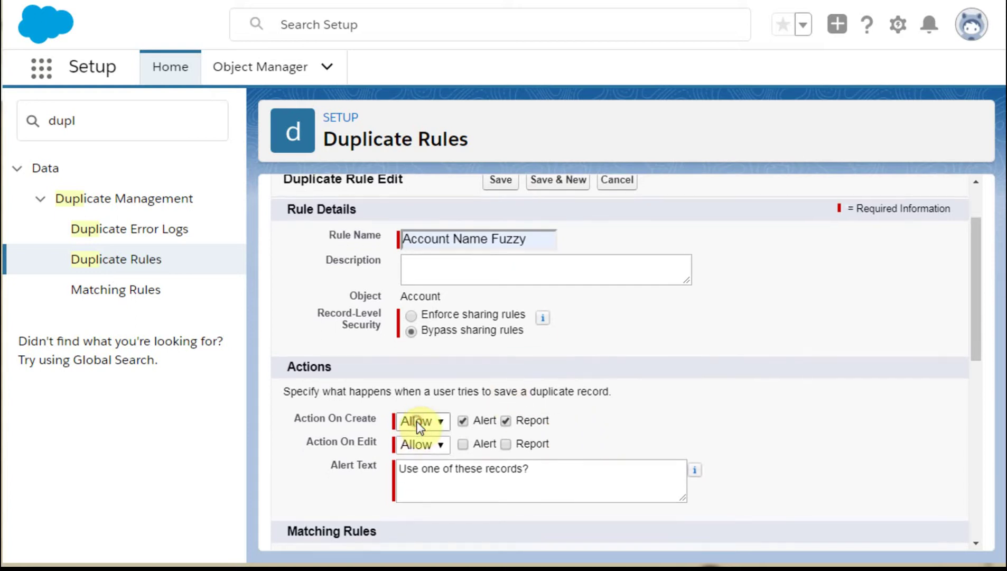
Step: Set Action On Create to Allow with Alert and Report, and Action On Edit to Block
click(417, 423)
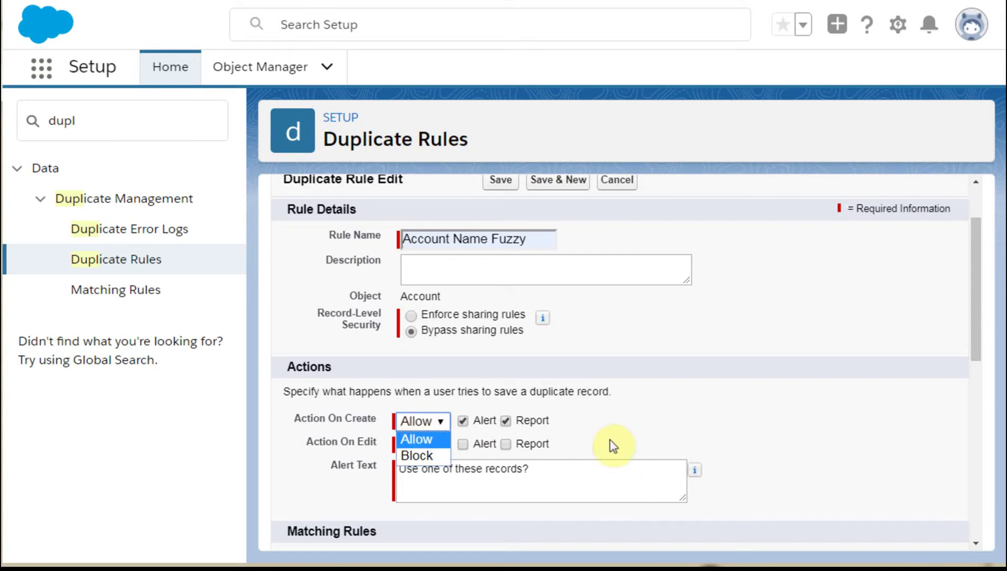
click(597, 434)
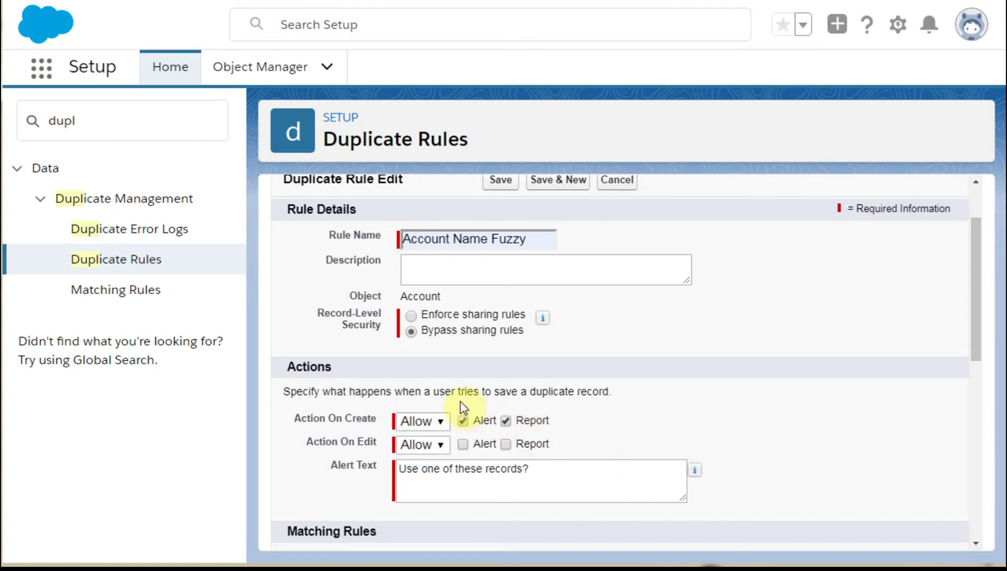
click(505, 421)
click(442, 450)
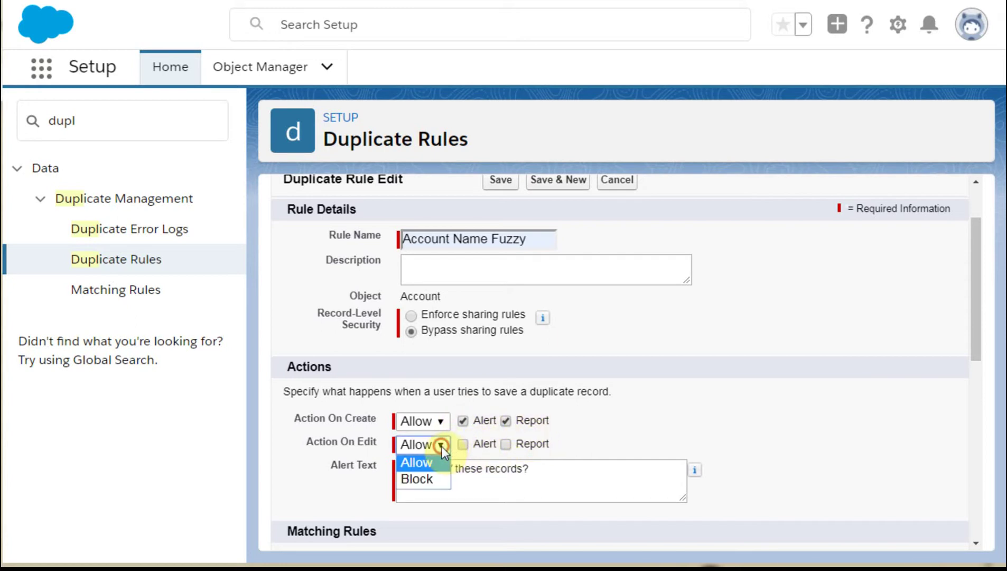
click(431, 482)
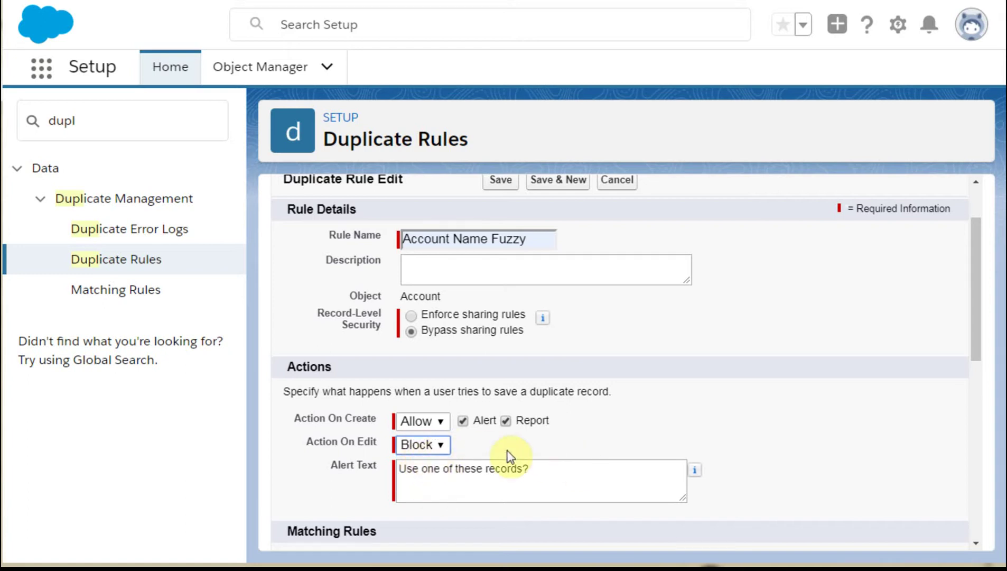
Step: Choose Account Name Fuzzy as the duplicate rule's matching rule and save the rule
scroll(769, 491, down, 3)
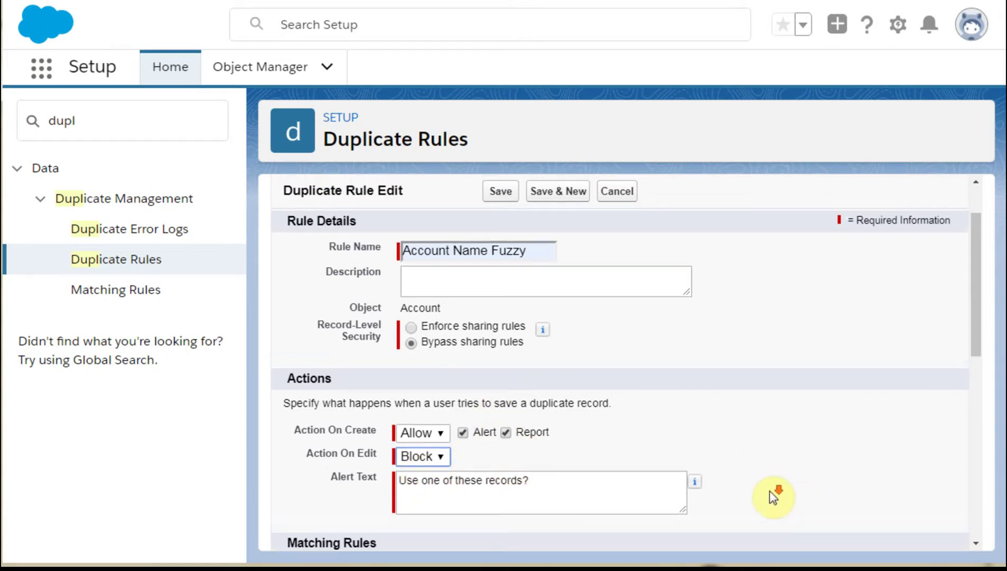
scroll(774, 495, down, 1)
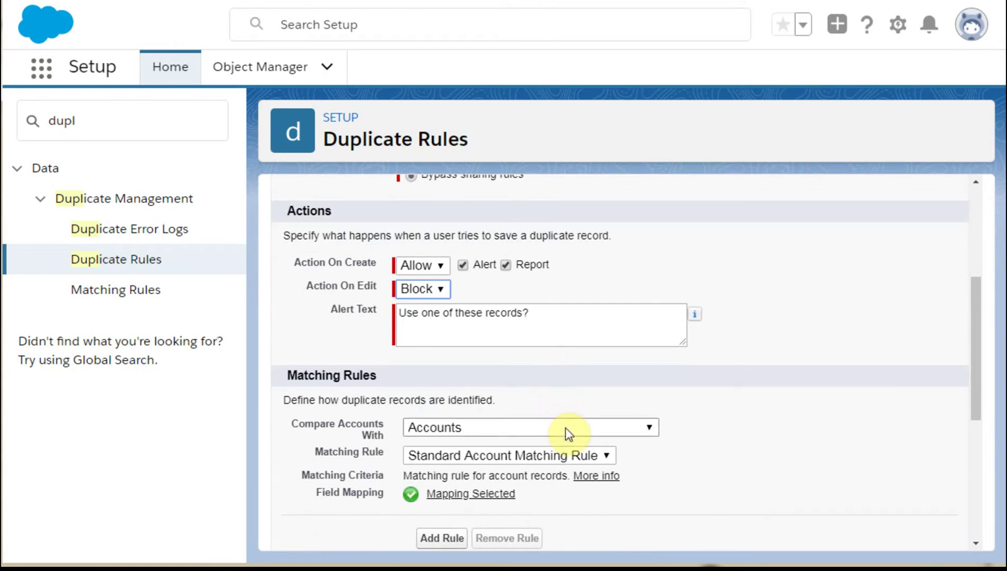
click(580, 457)
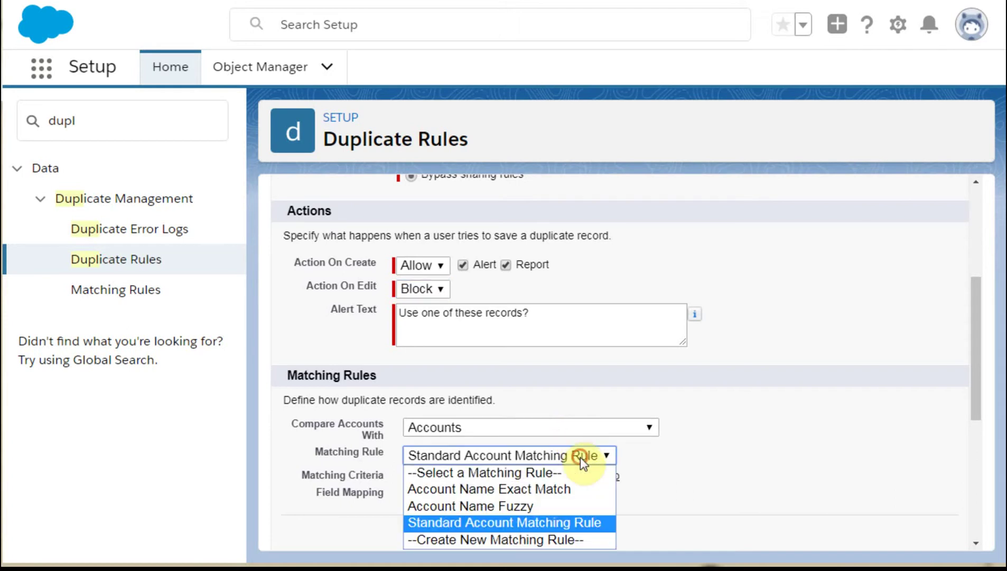
click(583, 509)
click(674, 465)
scroll(671, 464, down, 3)
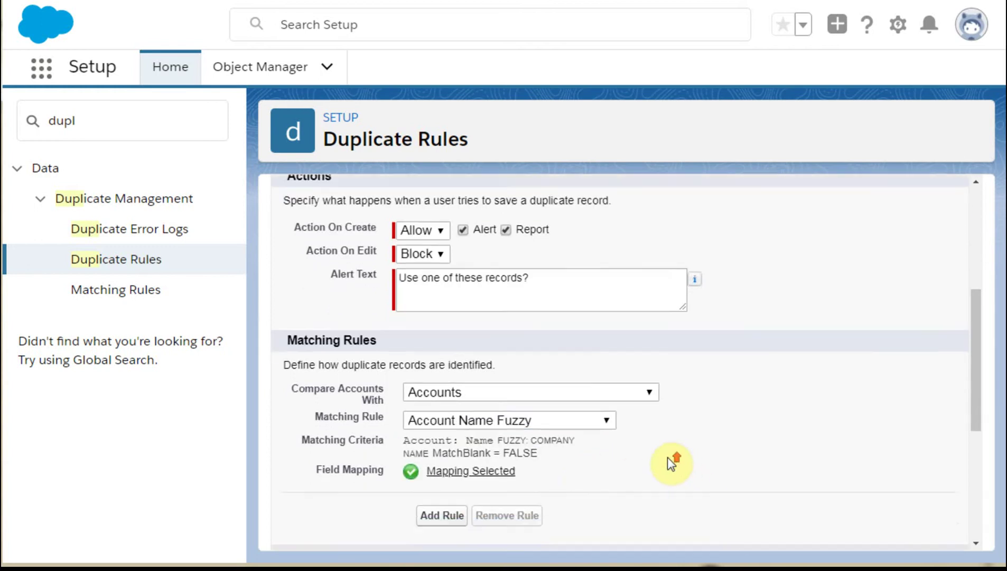
scroll(671, 464, down, 3)
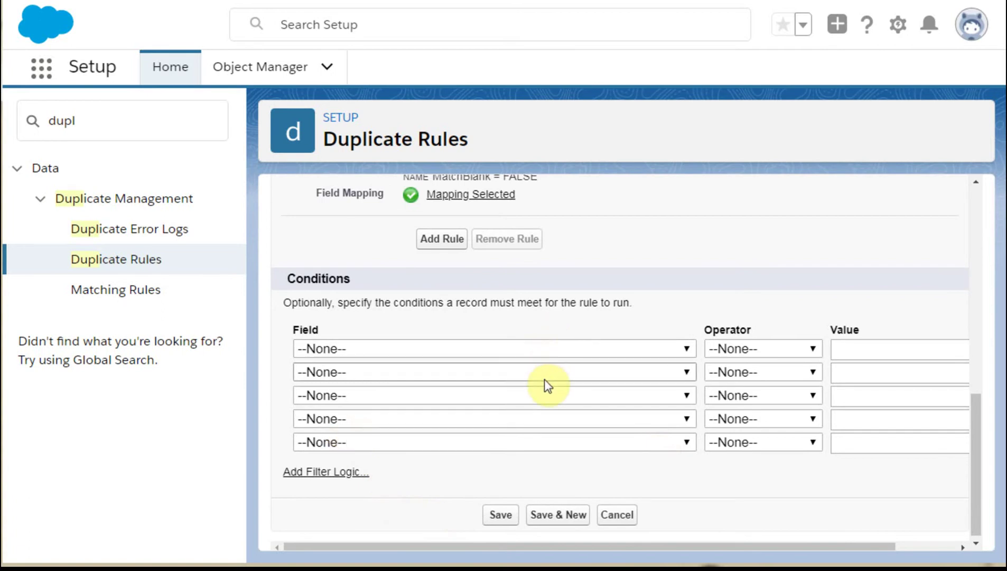
scroll(503, 318, up, 3)
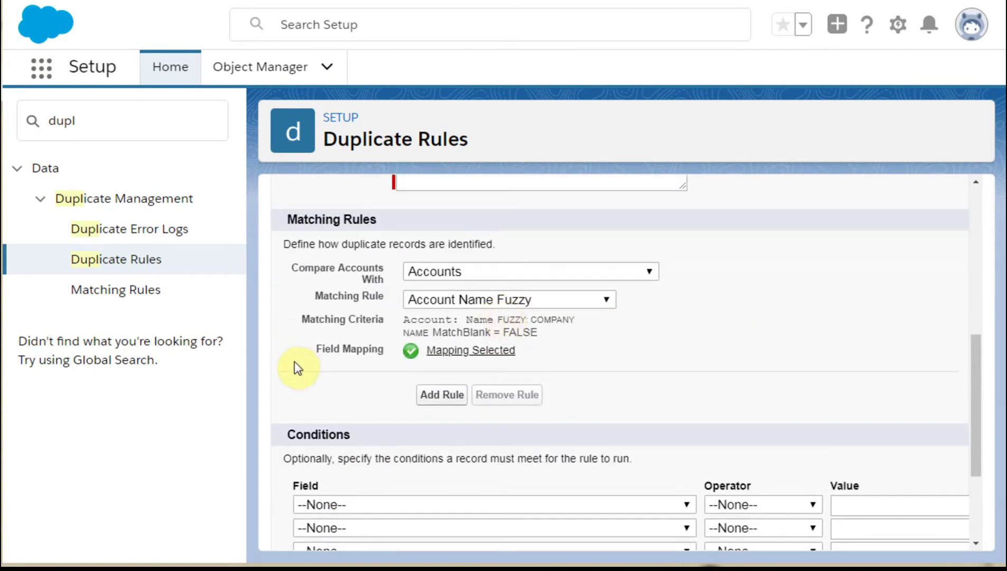
scroll(506, 365, down, 3)
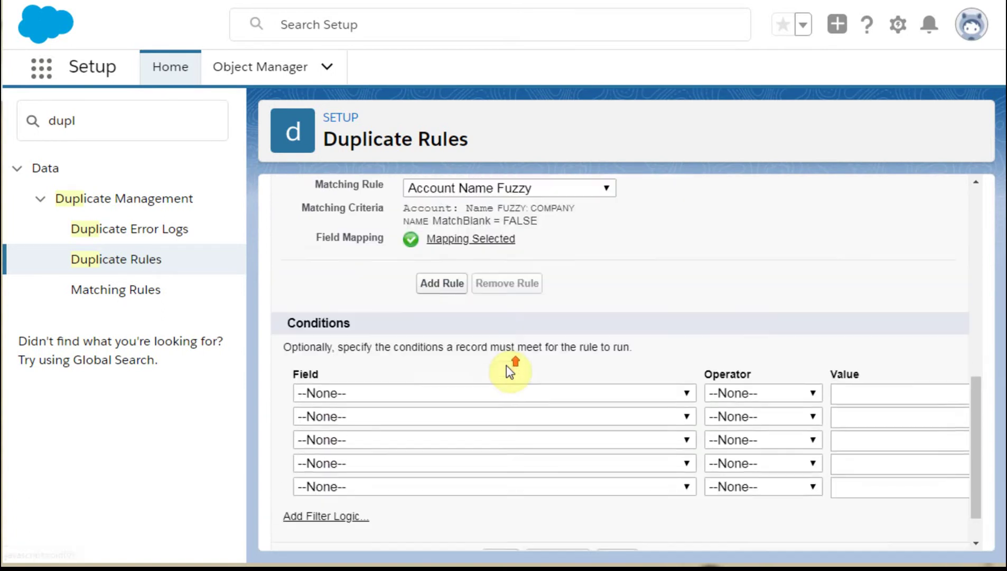
scroll(573, 487, up, 1)
scroll(569, 486, down, 2)
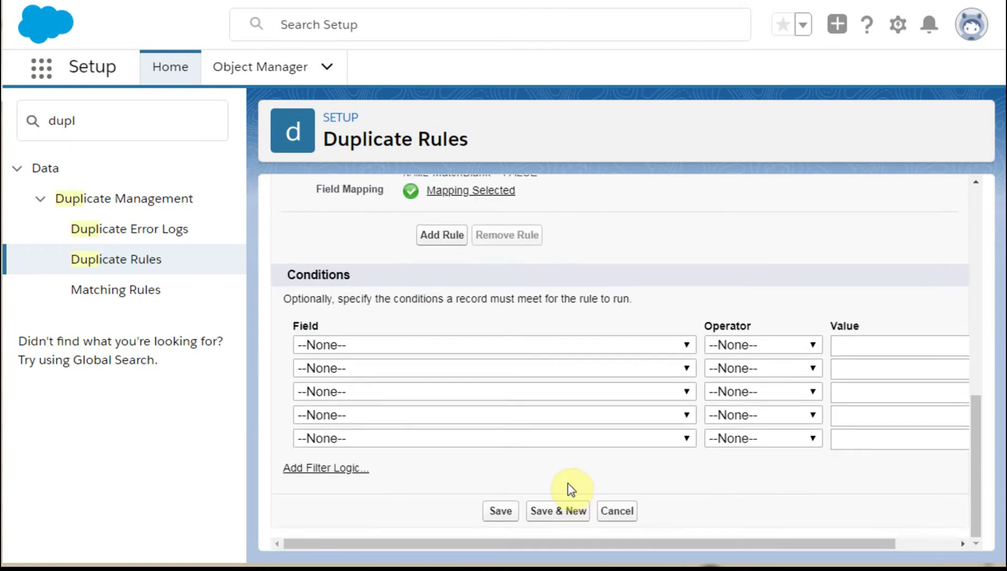
click(497, 509)
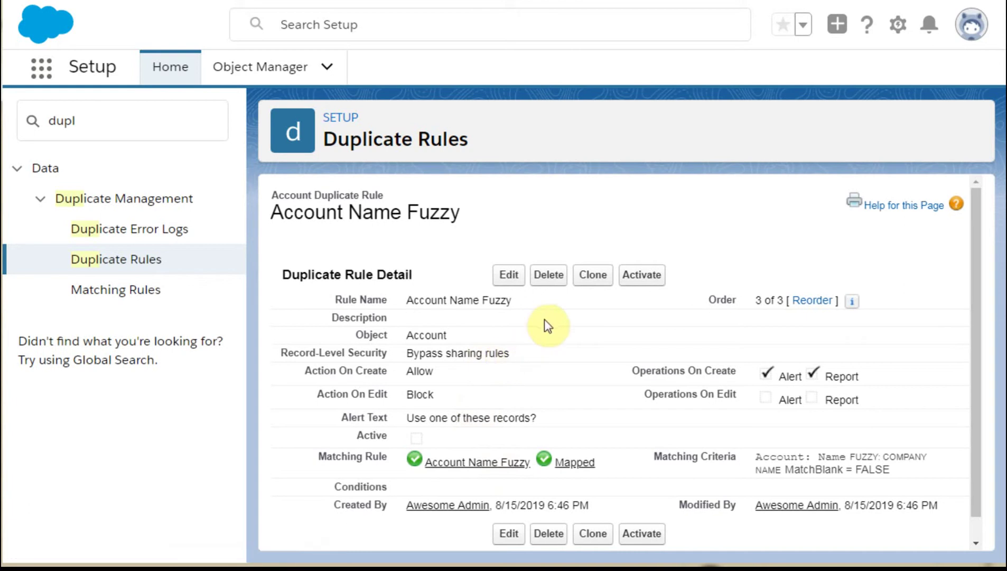
Step: Activate the saved Account Name Fuzzy duplicate rule
click(636, 281)
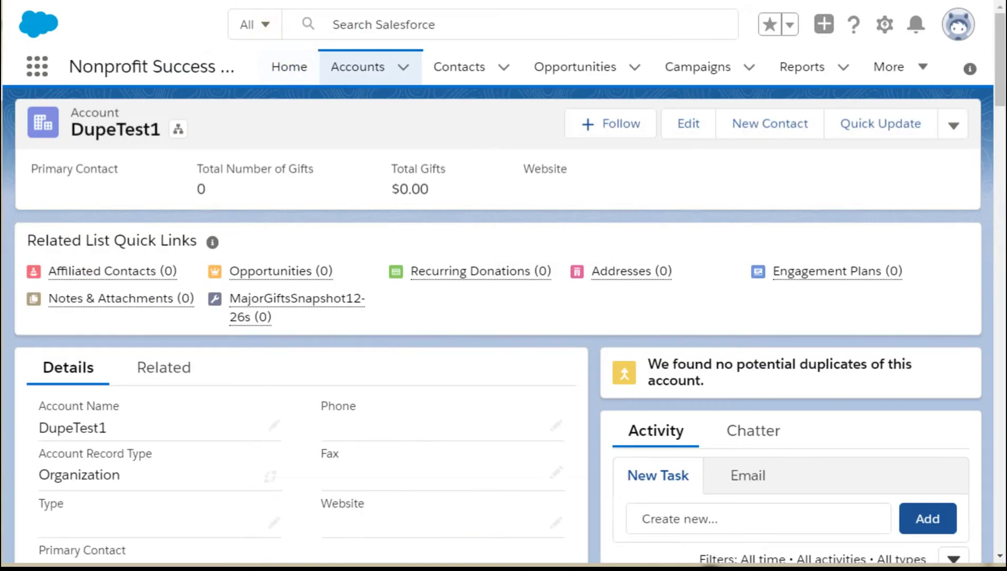
Step: Reload DupeTest1 and list its 2 potential duplicates, DupeTest1 Inc and DupeTest1 Co
key(F5)
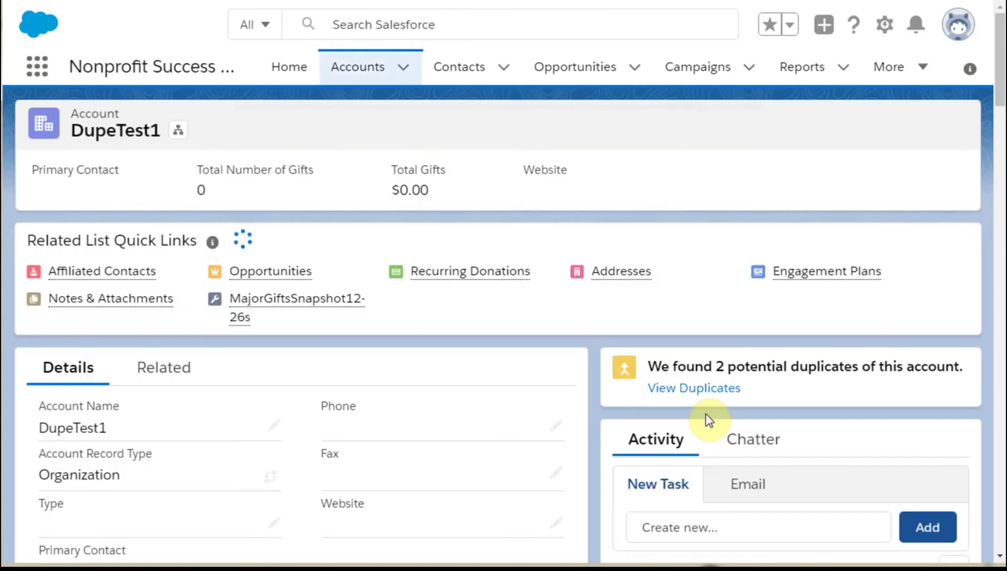
click(689, 389)
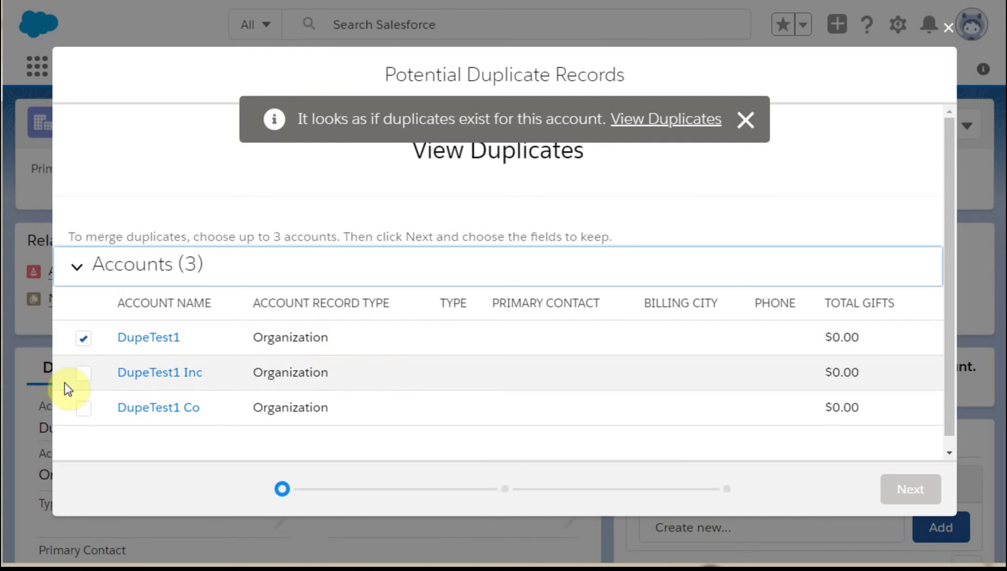
Step: Select DupeTest1 Inc and DupeTest1 Co for merging and review the three accounts' field comparison
click(83, 374)
click(82, 410)
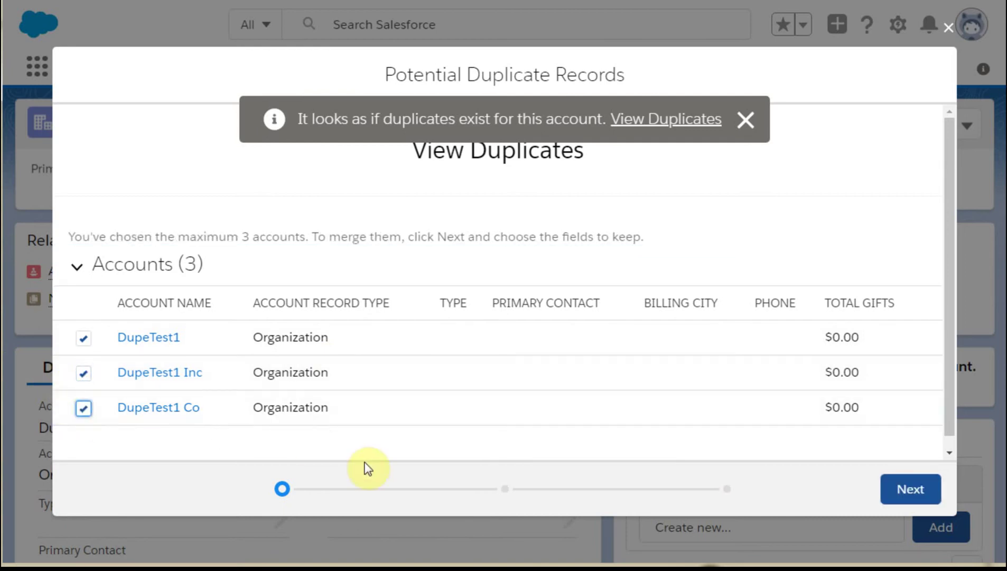
click(908, 503)
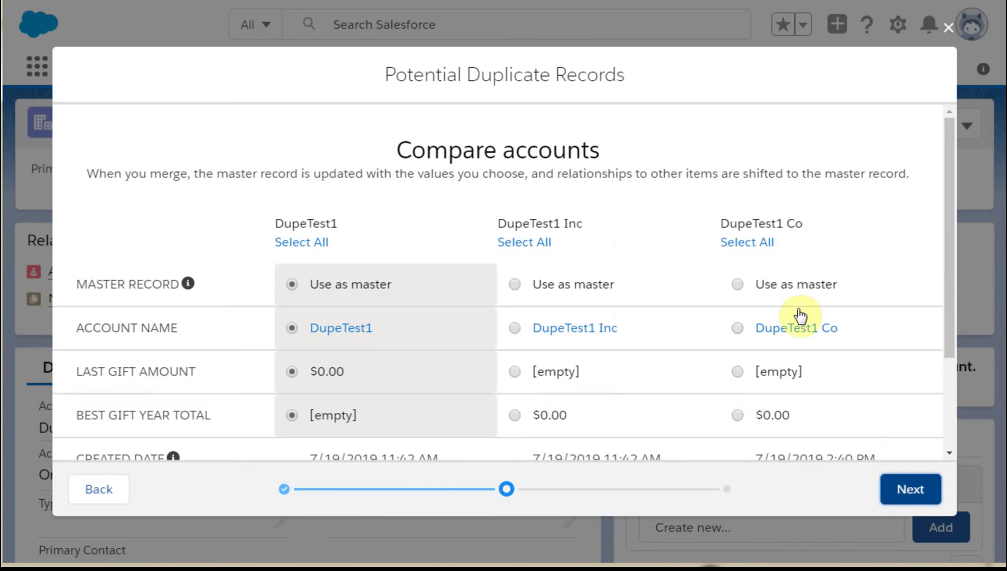
scroll(801, 315, down, 1)
scroll(800, 316, down, 2)
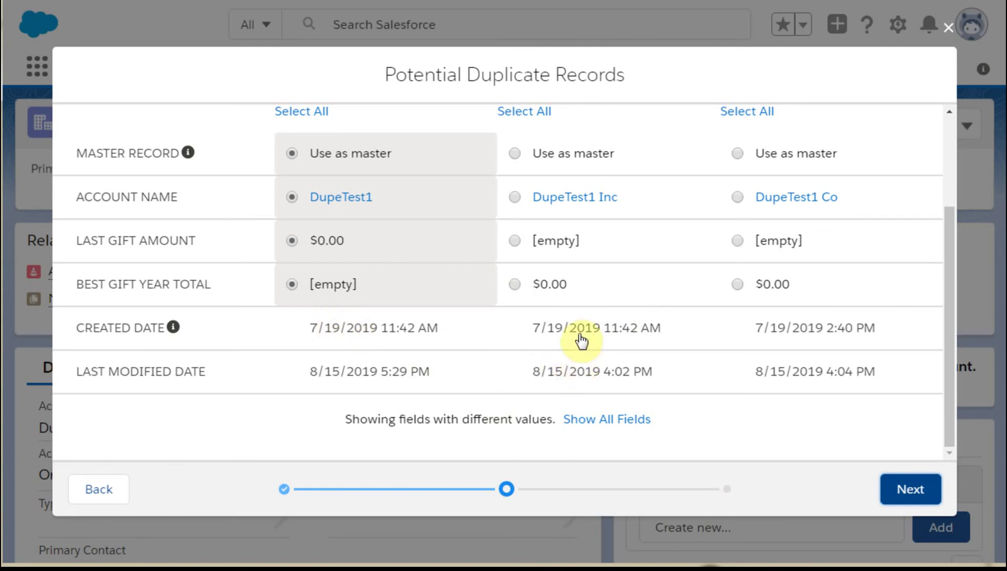
scroll(559, 287, up, 1)
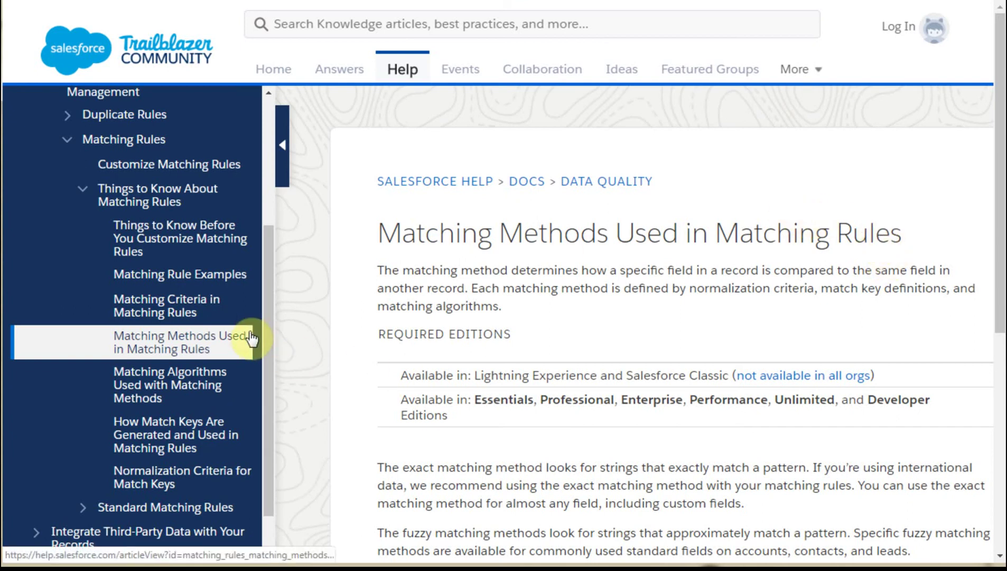
Step: Read the 'Matching Methods Used in Matching Rules' article down to its fuzzy matching methods table
scroll(607, 272, down, 7)
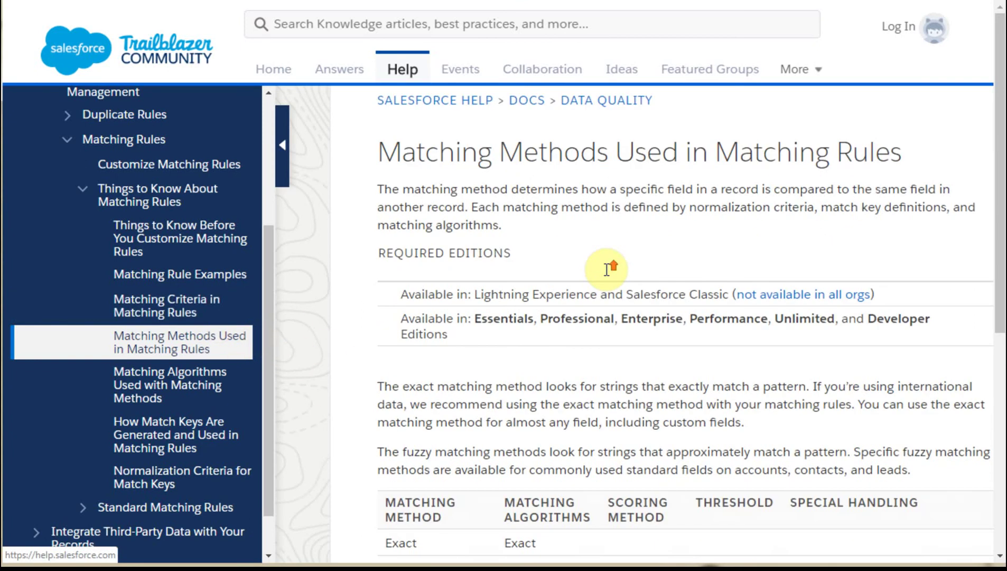
scroll(606, 282, down, 1)
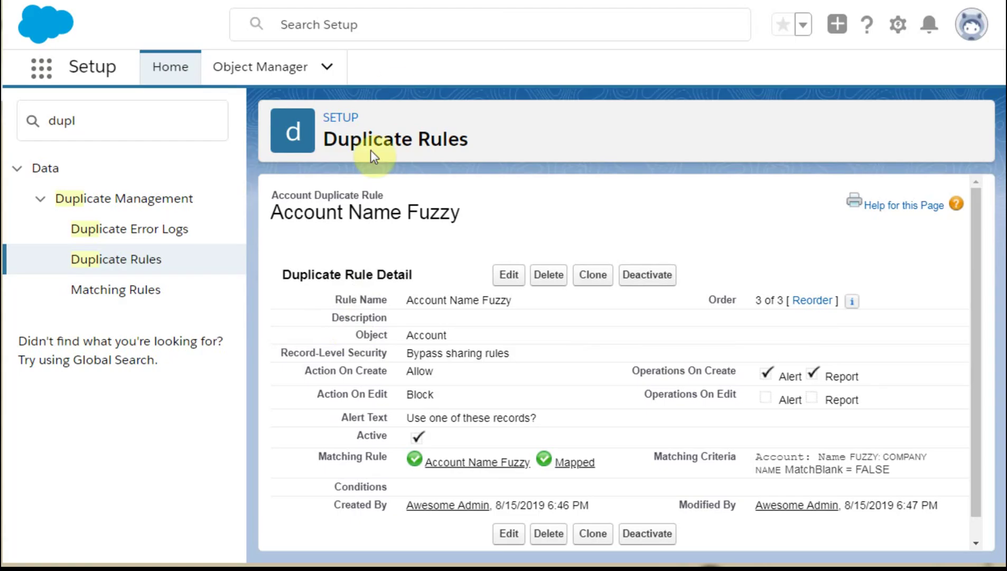
Step: Review the bottom of the active Account Name Fuzzy duplicate rule's detail page
scroll(450, 449, down, 1)
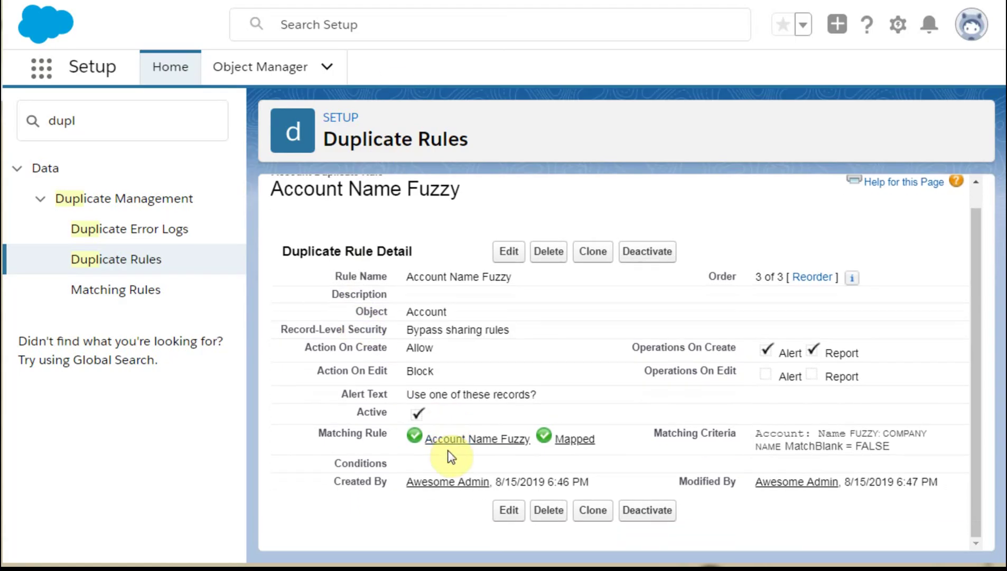